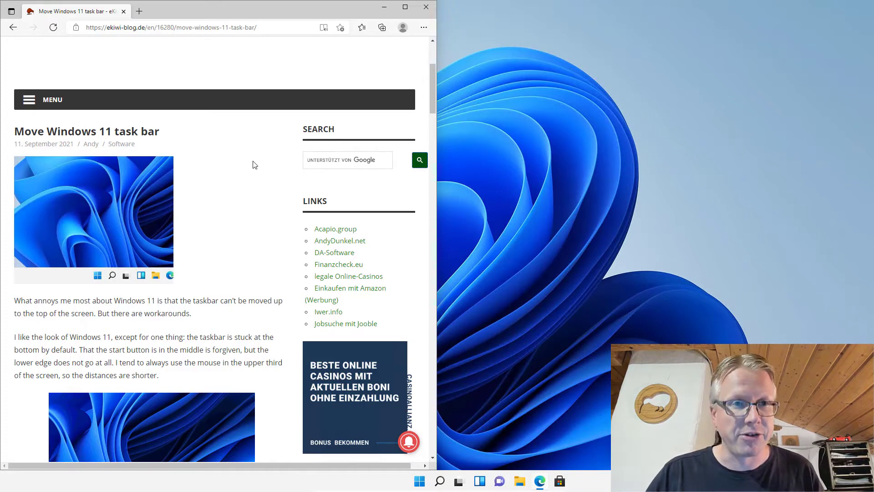
Scroll the Edge article down to the 'Using the Windows registry setting' section and its key path
scroll(255, 164, down, 3)
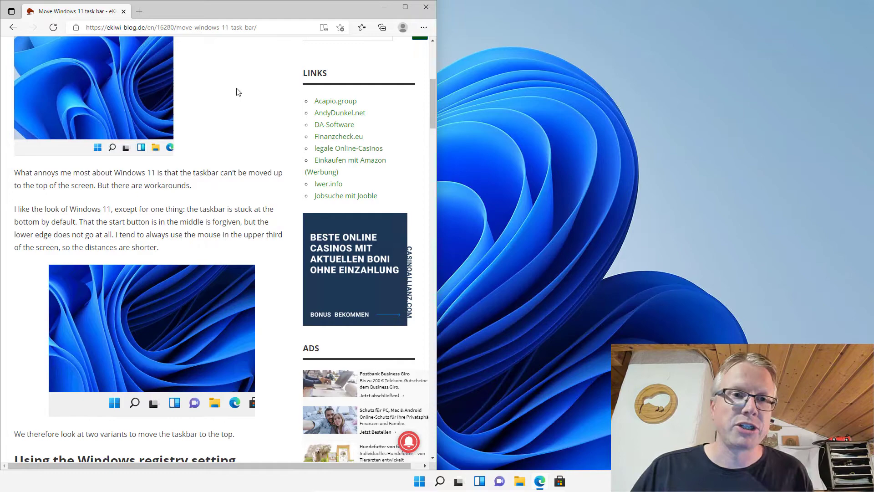
scroll(252, 90, down, 3)
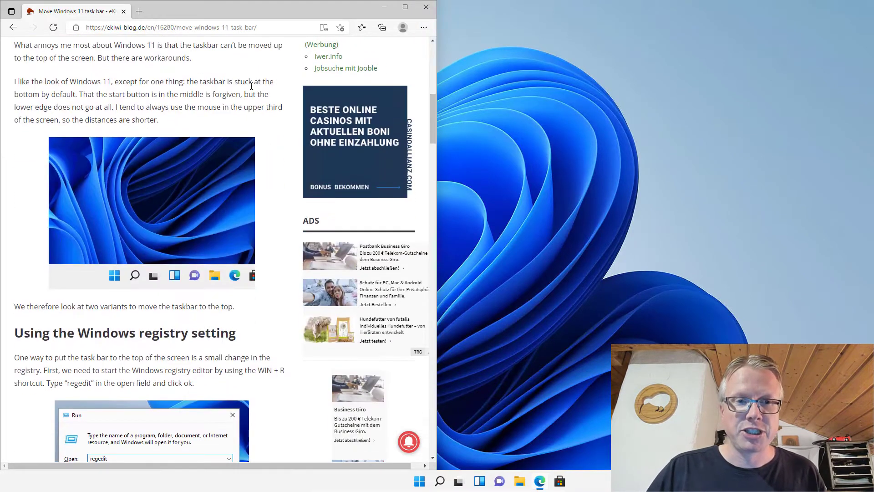
scroll(250, 86, down, 5)
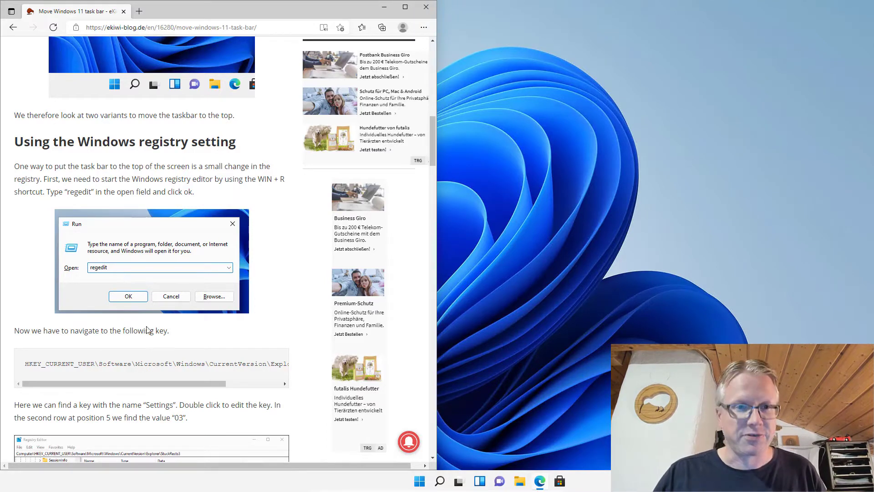
Search Start for 'regis' and launch Registry Editor, approving the UAC prompt
click(422, 484)
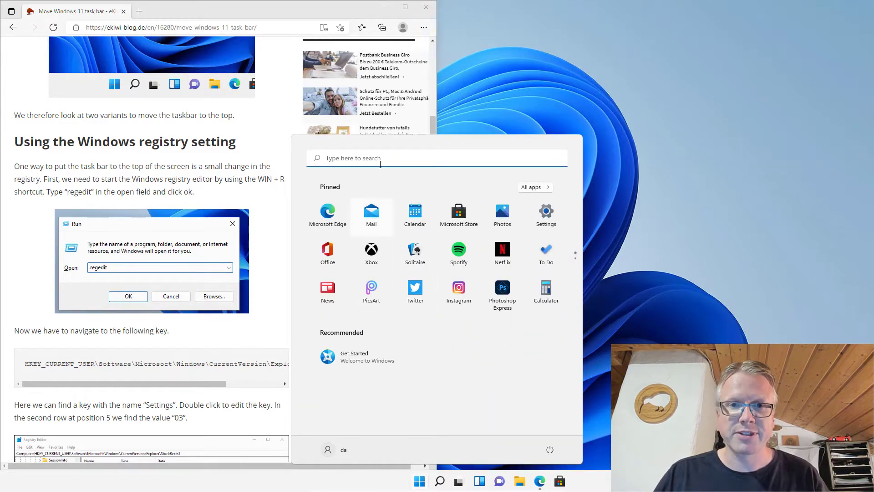
click(379, 162)
text(re)
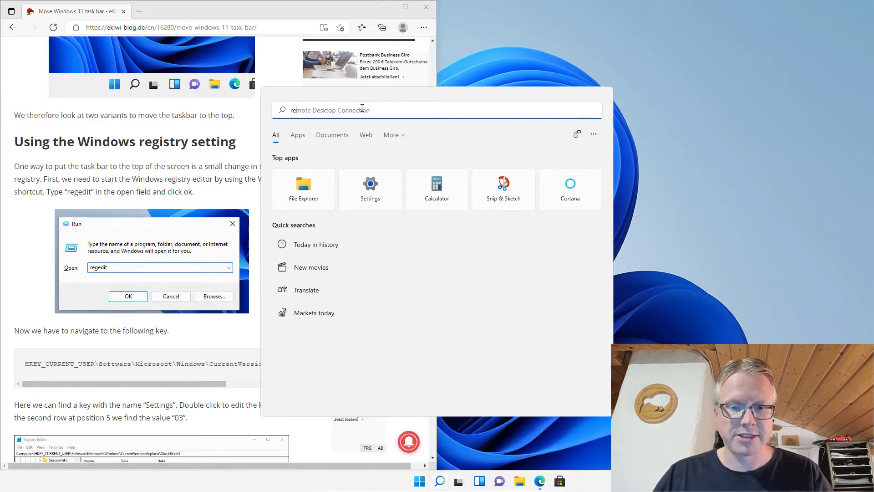
text(gis)
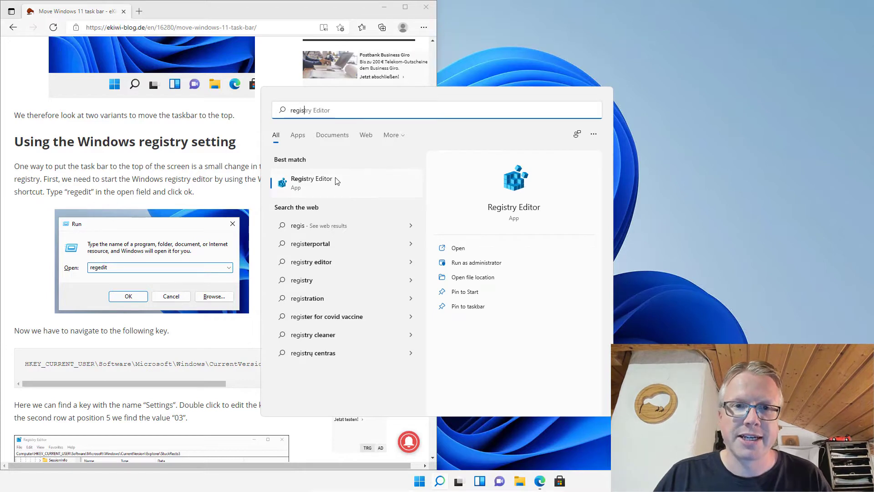
click(337, 182)
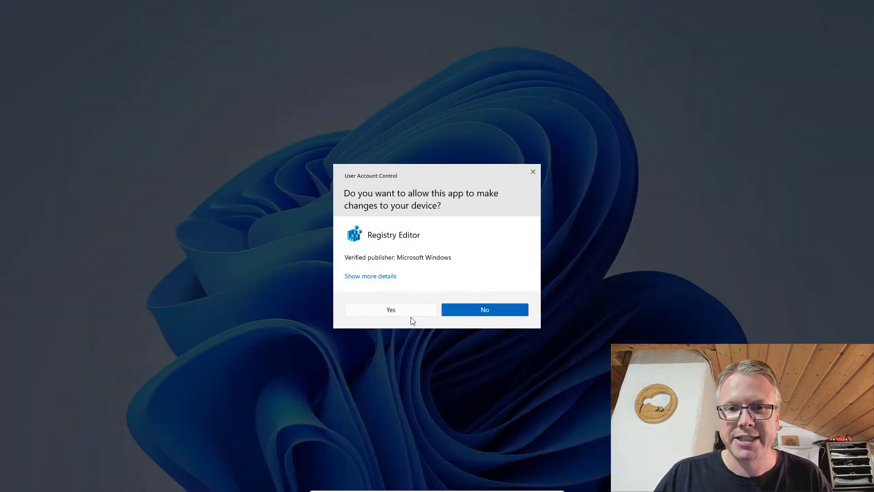
click(411, 311)
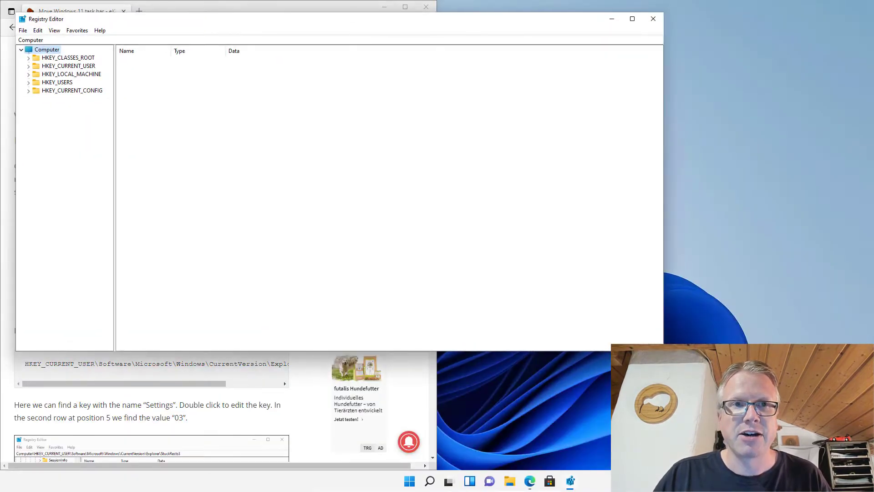
Place Registry Editor beside the article and copy the article's StuckRects3 key path
drag(351, 20, 542, 57)
click(299, 23)
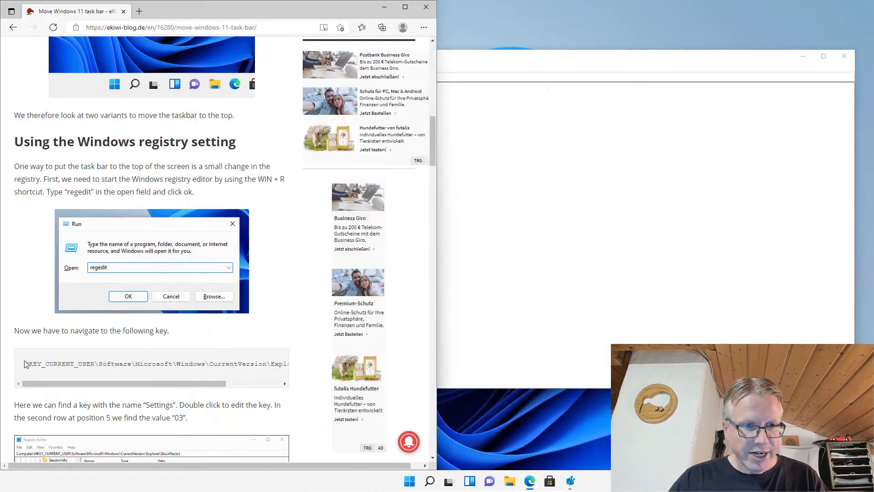
drag(25, 364, 278, 363)
right_click(250, 365)
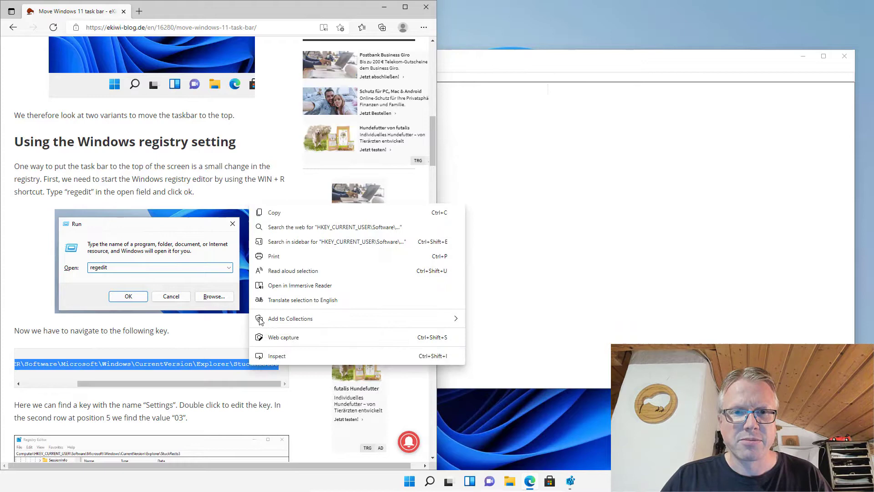
click(264, 213)
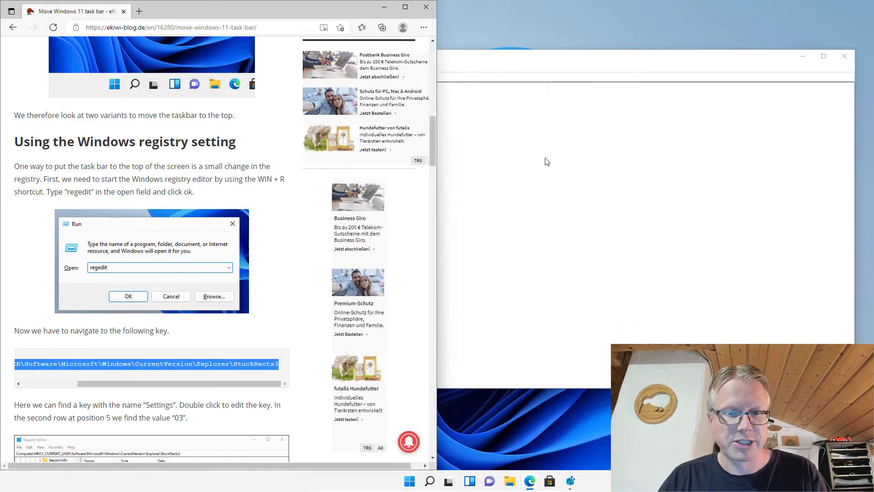
click(537, 59)
Paste the StuckRects3 key path into the Registry Editor address bar and go to it
click(341, 75)
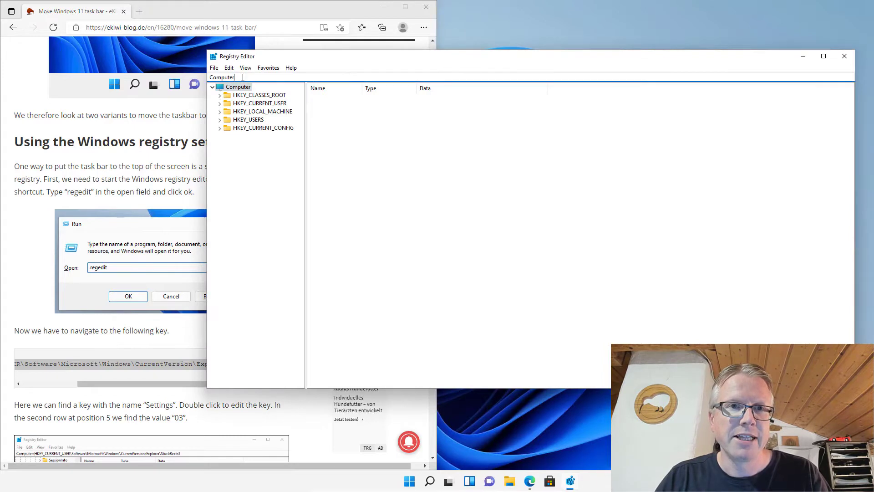
key(ctrl+v)
key(Return)
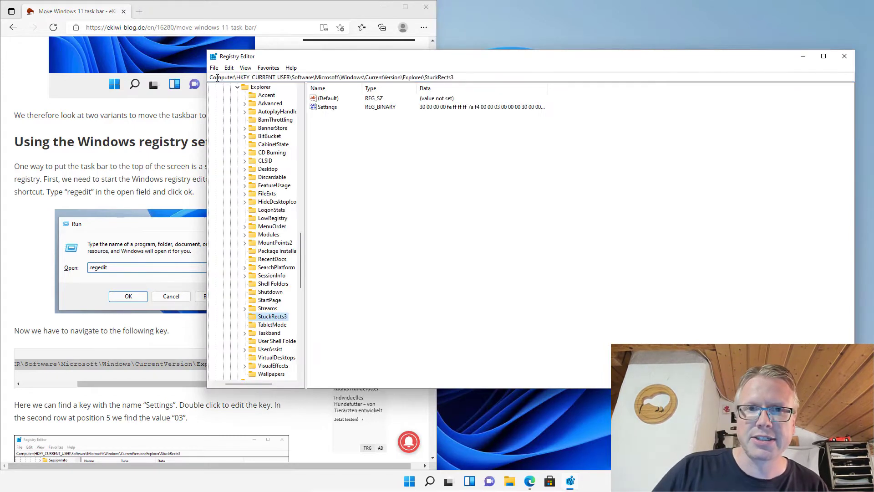
Edit the Settings value, changing the fifth byte of row 00000008 from 03 to 01, and save
double_click(328, 108)
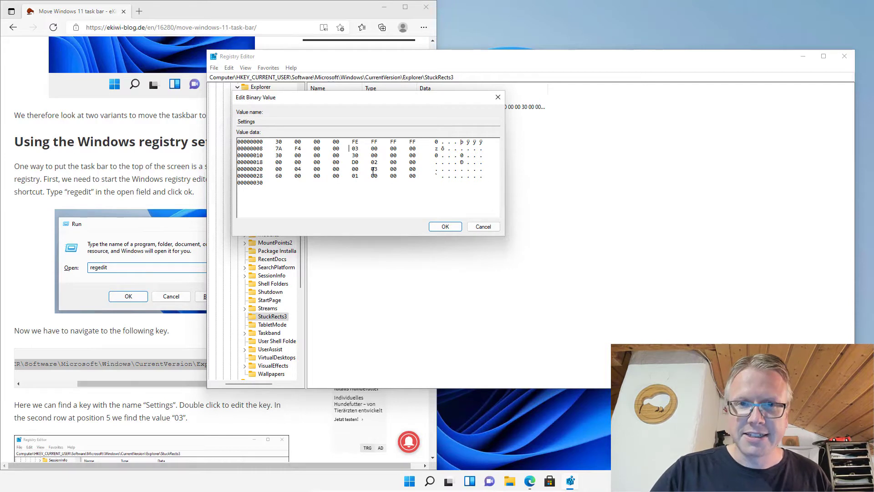
key(Delete)
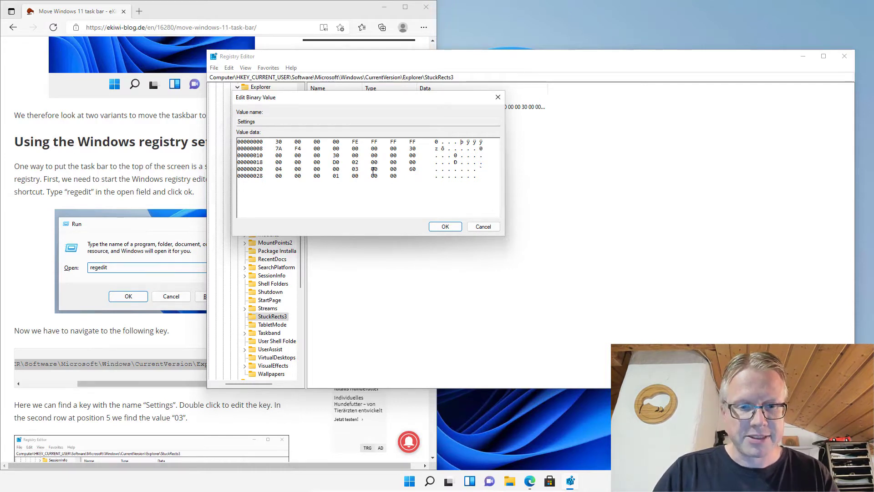
text(00)
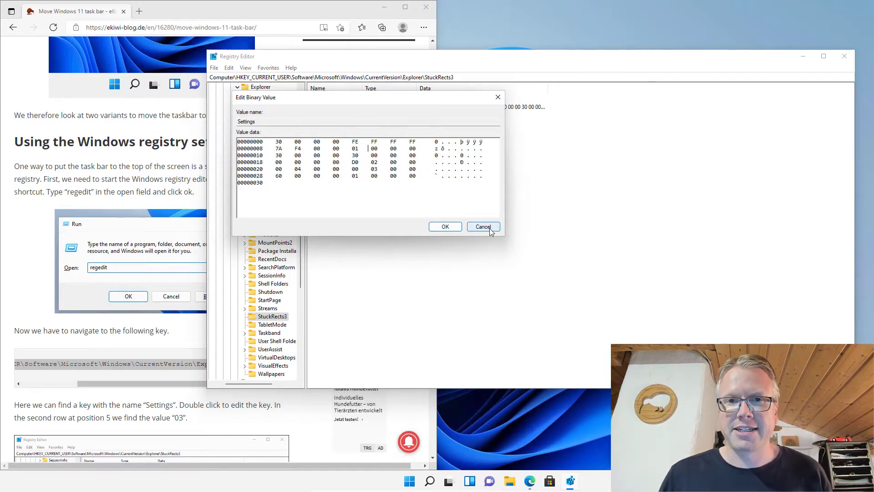
click(445, 227)
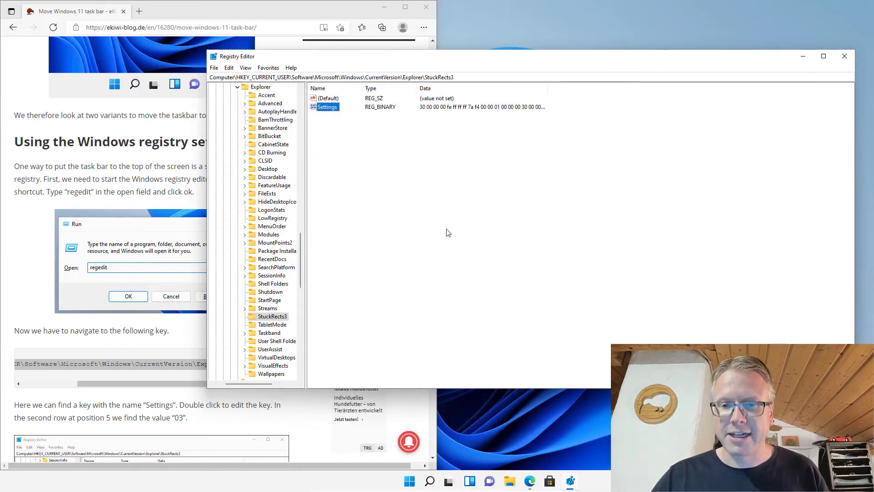
Open a File Explorer window and position it toward the left
click(512, 481)
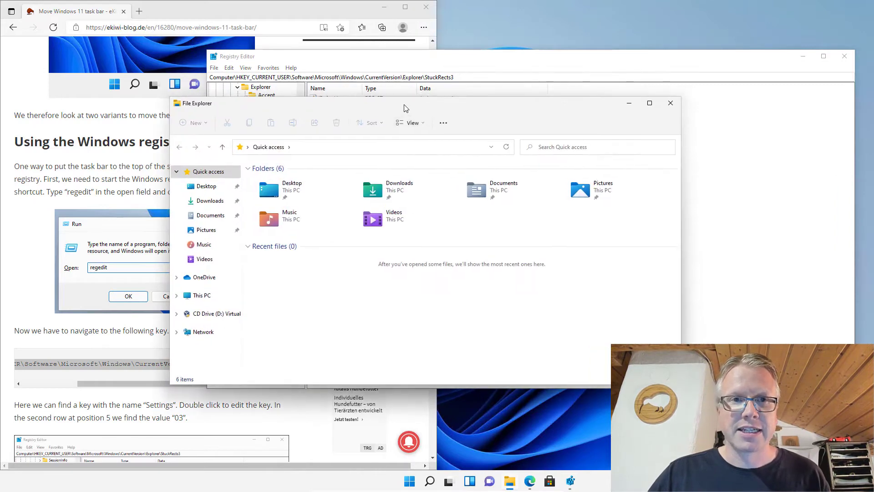
drag(404, 106, 332, 111)
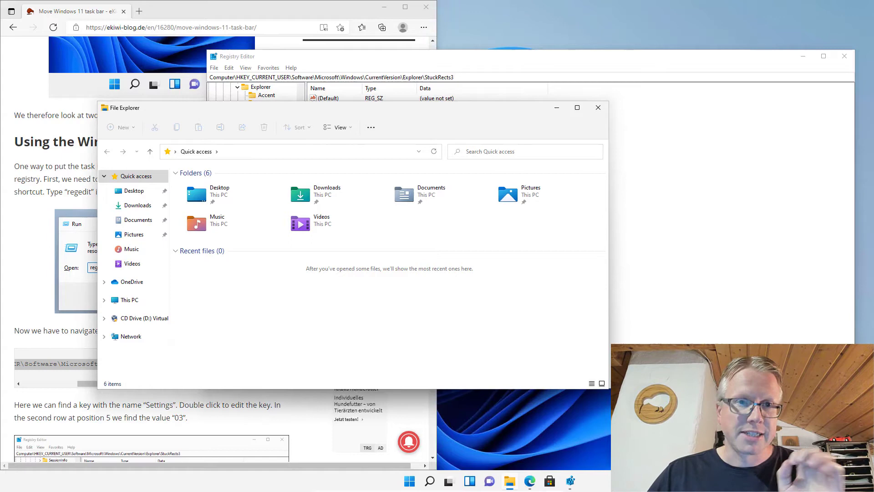
drag(288, 116, 289, 123)
Launch Task Manager via a 'task' Start search and restart the Windows Explorer process
key(super)
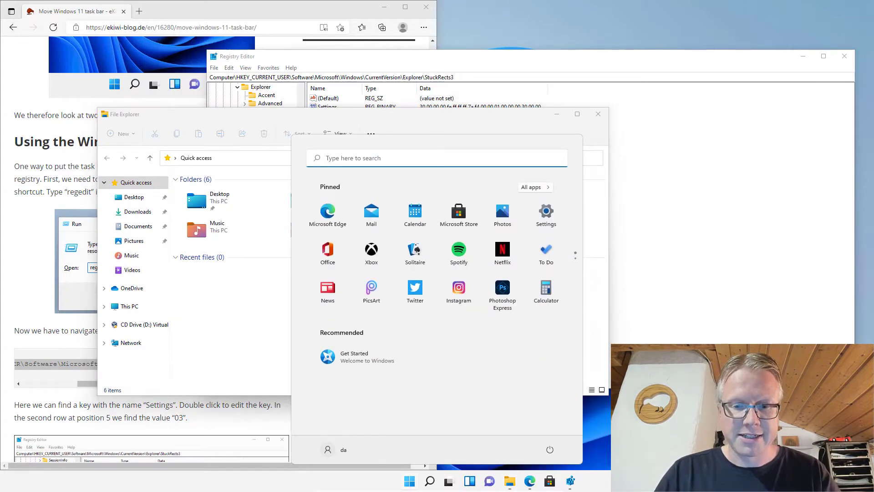
text(task)
key(Return)
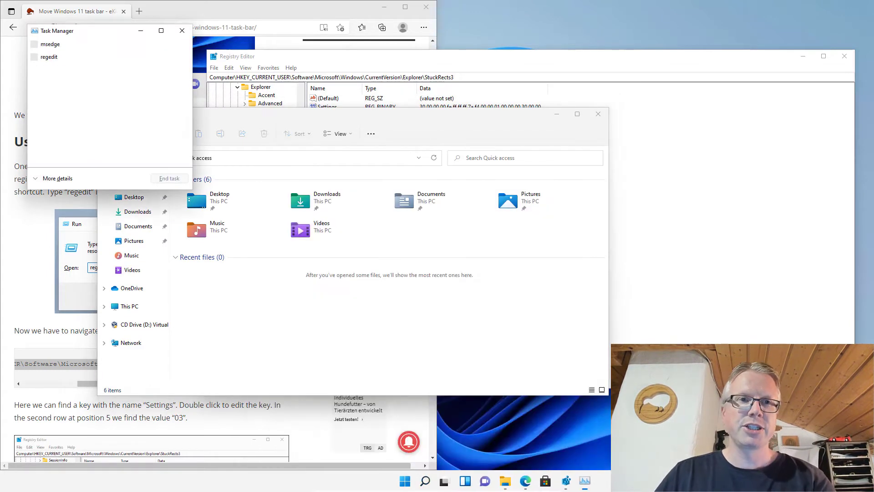
click(52, 179)
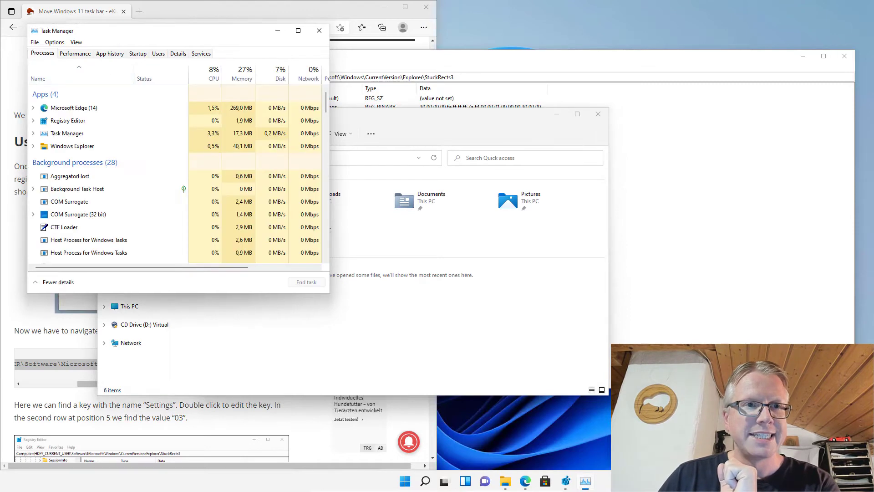
drag(114, 30, 177, 49)
click(144, 167)
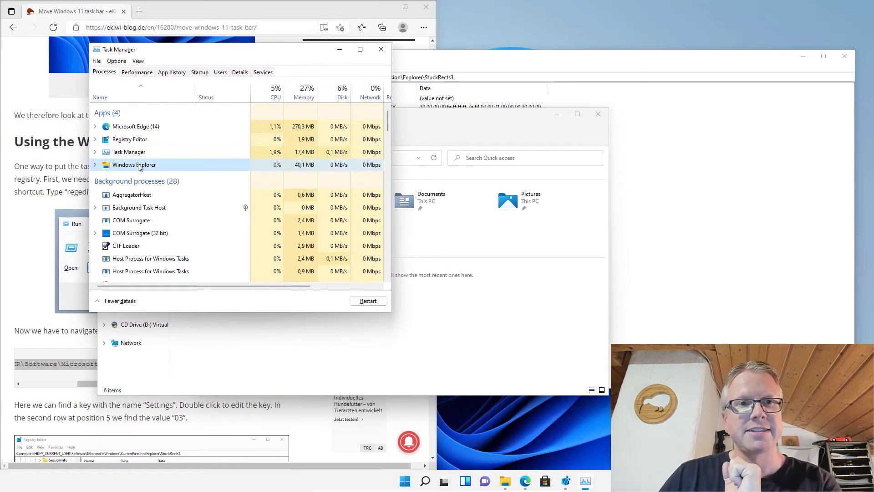
click(368, 301)
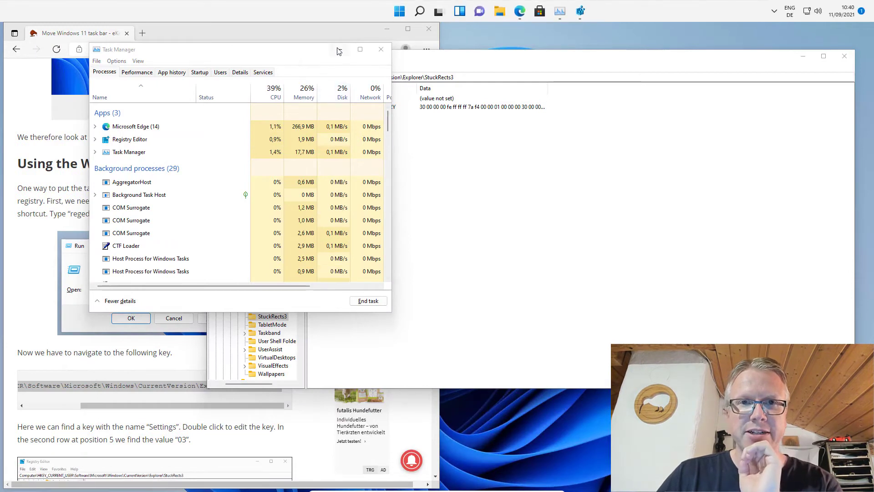
click(382, 49)
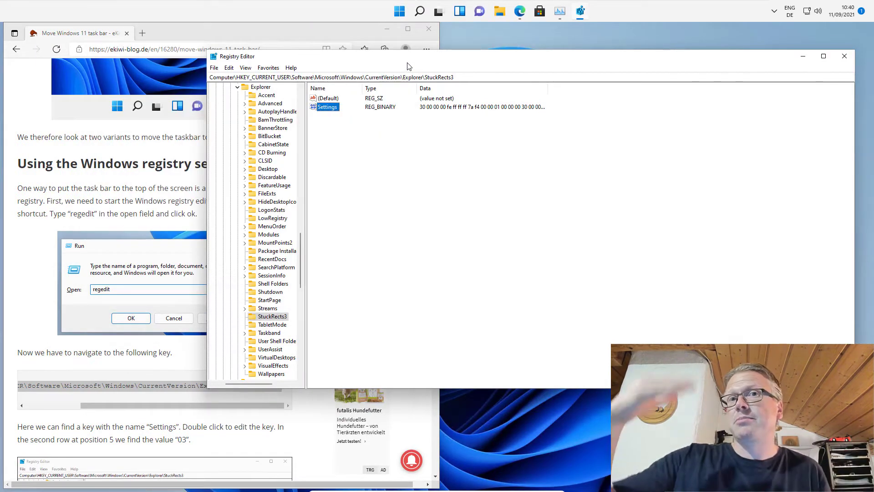
drag(501, 57, 462, 55)
click(400, 12)
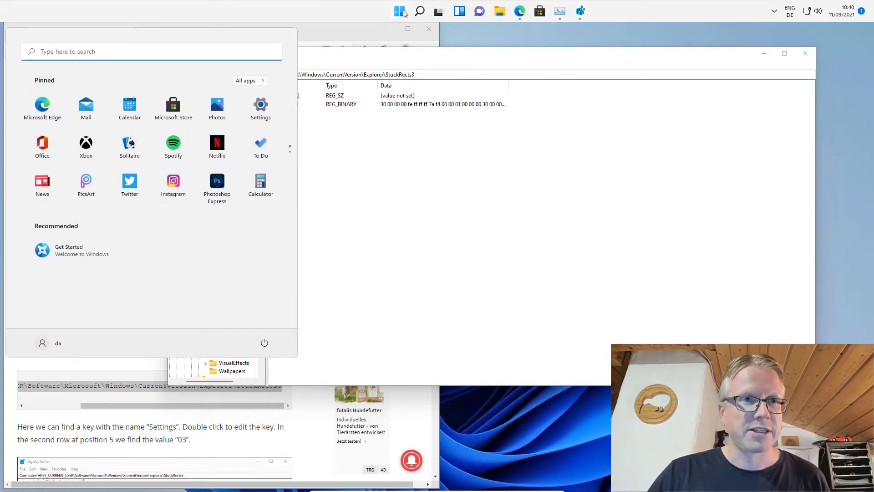
click(401, 12)
click(401, 12)
click(401, 12)
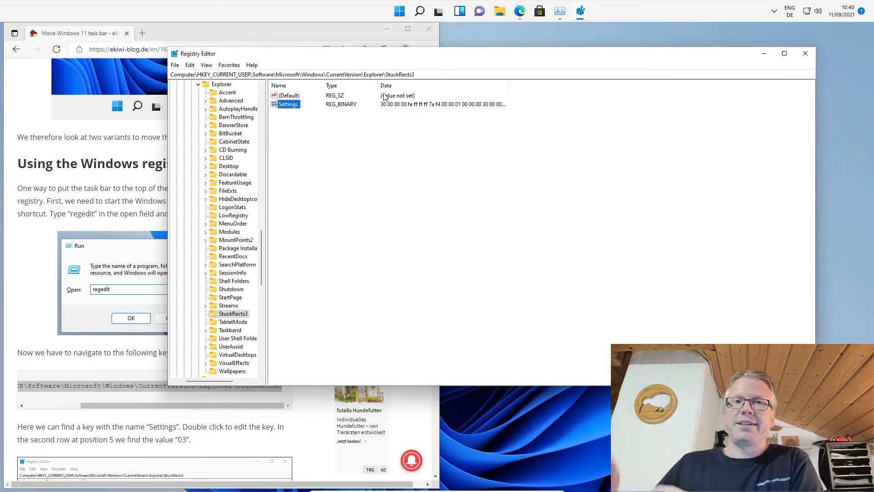
Change the fifth byte of the Settings value's row 00000008 from 01 to 00 and save
double_click(297, 105)
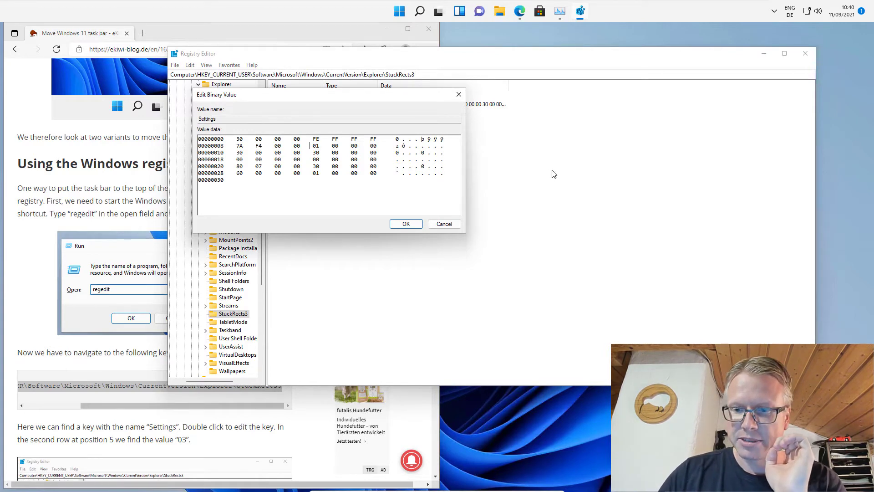
key(BackSpace)
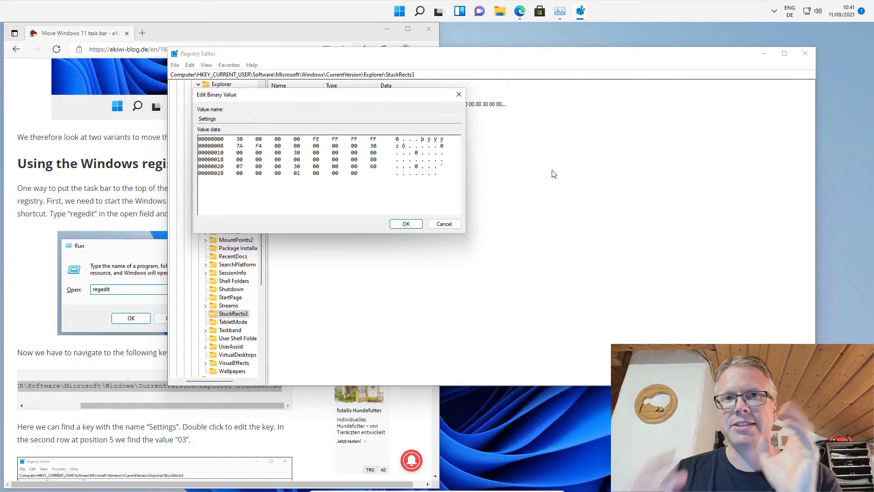
text(00)
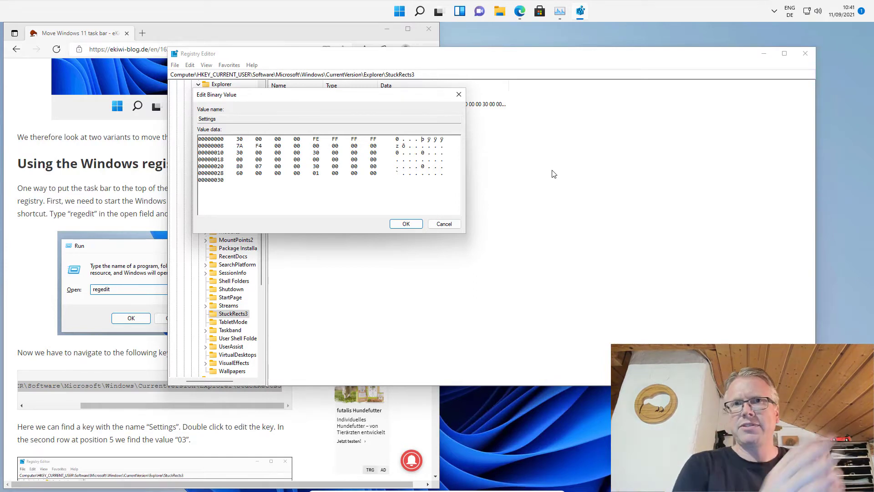
click(401, 224)
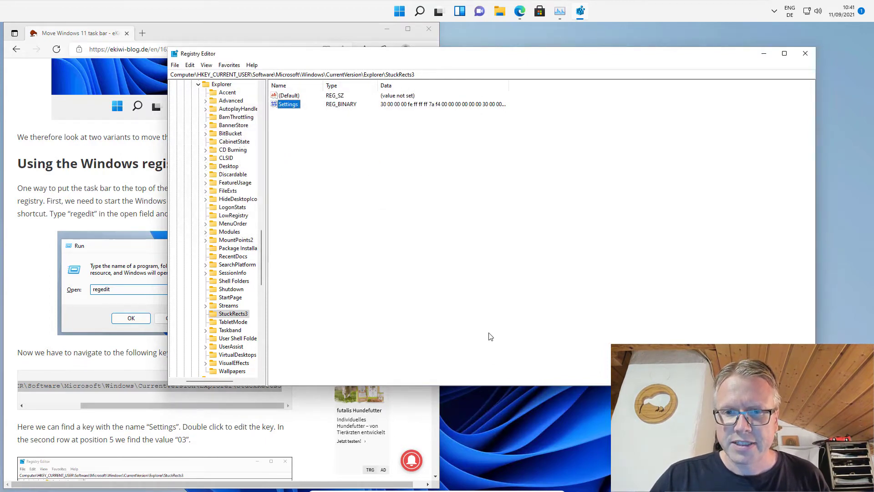
Open File Explorer, then restart Windows Explorer from Task Manager on the taskbar
click(496, 13)
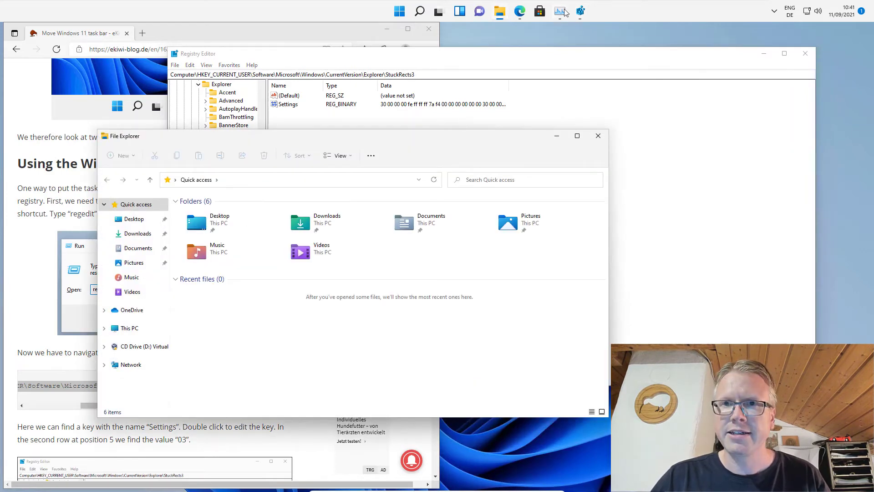
click(564, 11)
click(174, 164)
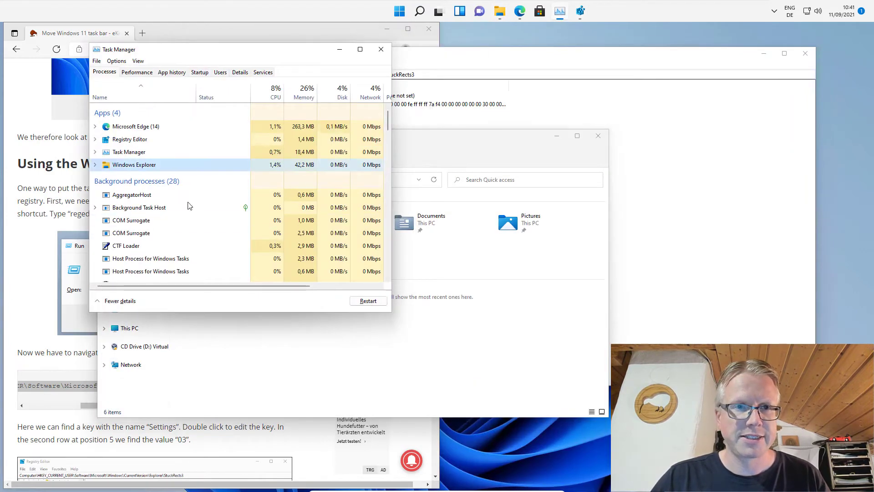
click(368, 300)
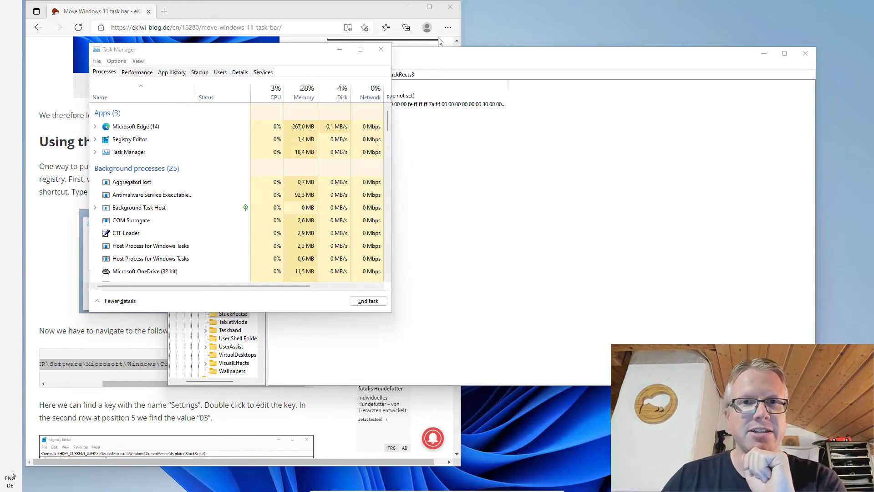
Close Task Manager and open the Settings binary data at the fifth byte of row 00000008
key(alt+F4)
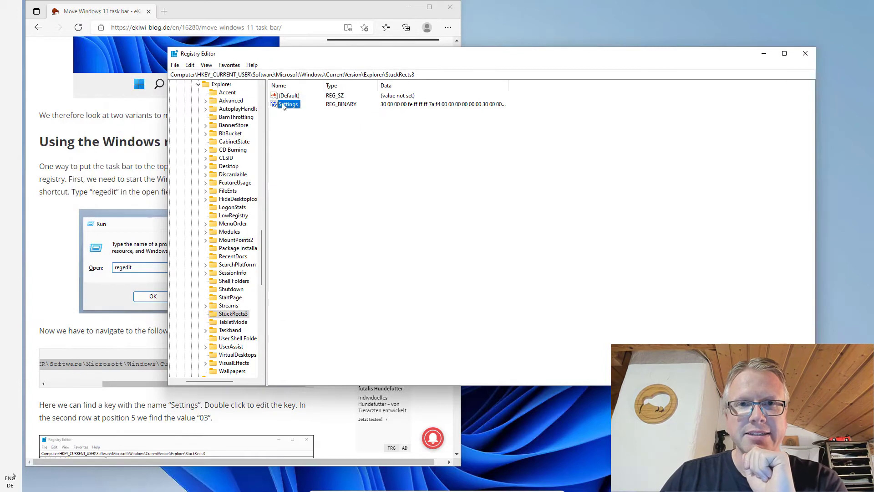
double_click(282, 106)
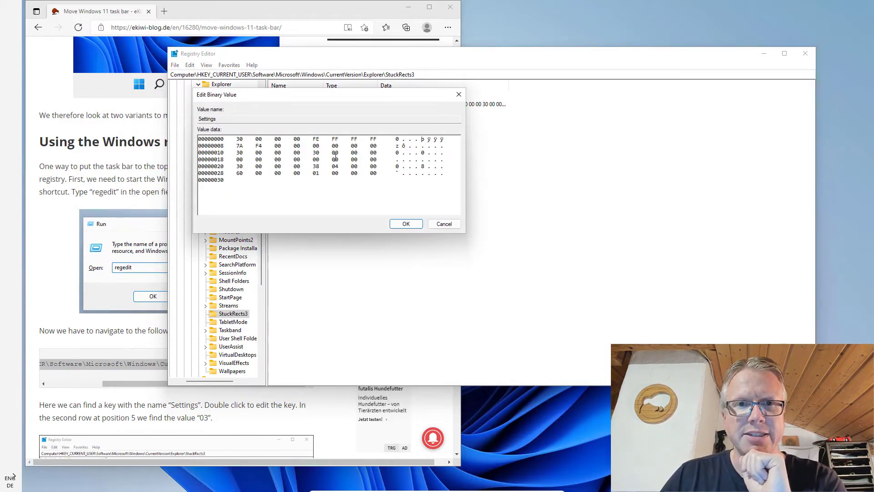
key(Down)
key(Right)
key(Right)
key(Right)
key(Right)
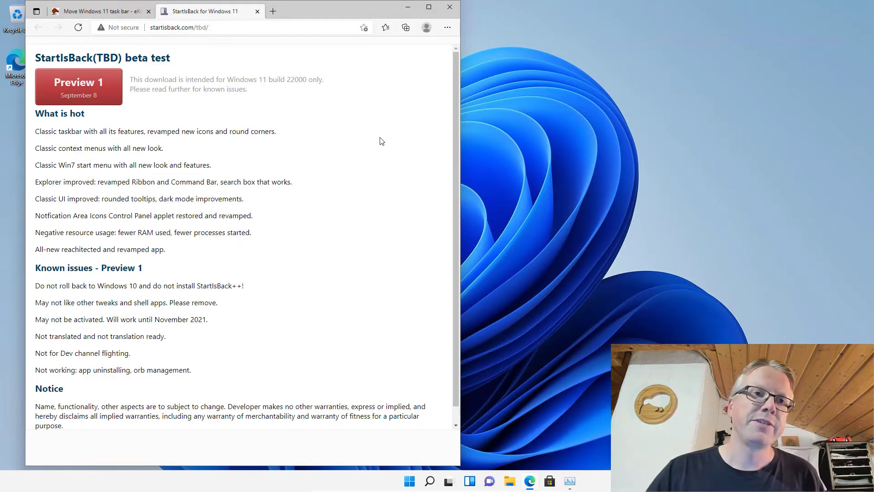
Download the StartIsBack Preview 1 installer, briefly switching to the article tab and back
double_click(62, 55)
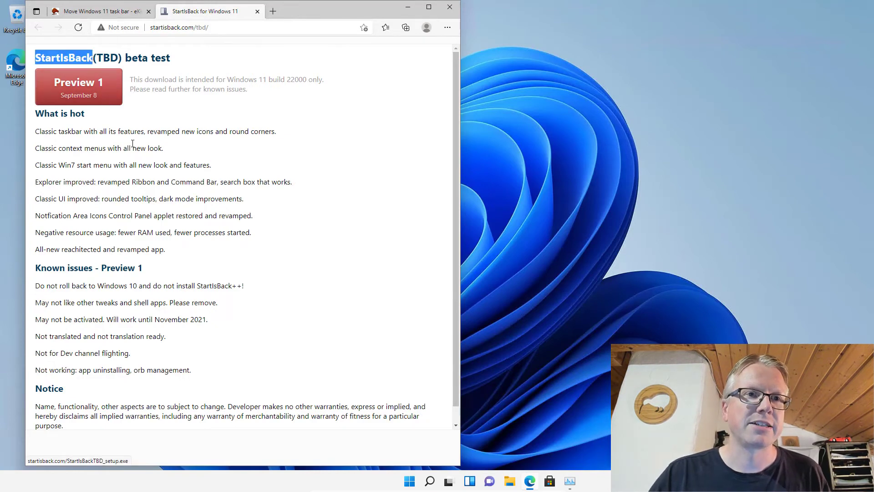
click(106, 101)
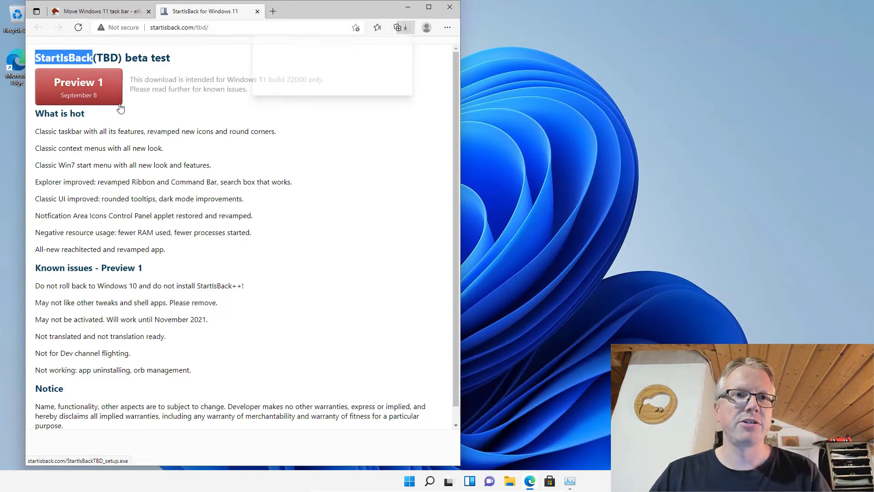
click(136, 12)
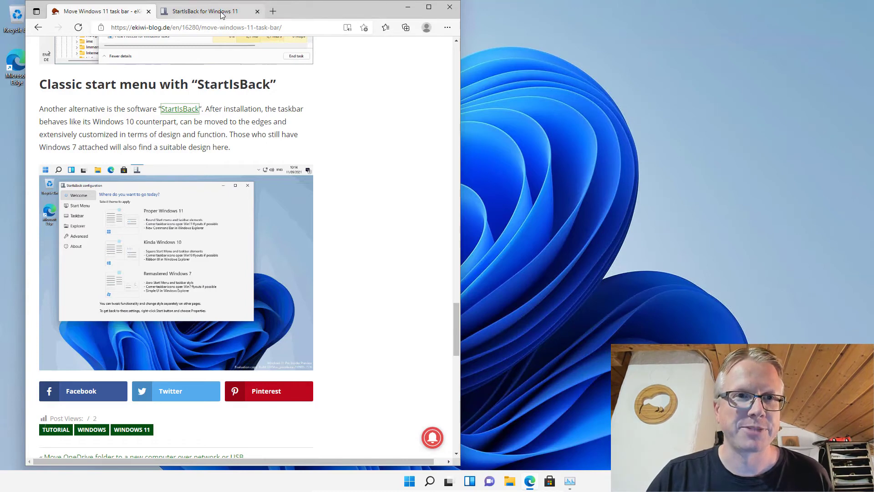
key(ctrl+Tab)
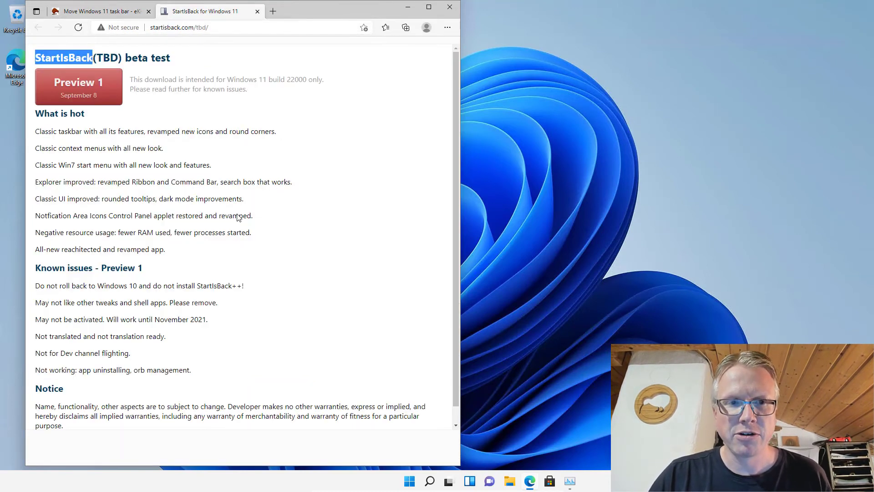
Run StartIsBackTBD_setup (1).exe from the Downloads list and choose Install for me
click(78, 90)
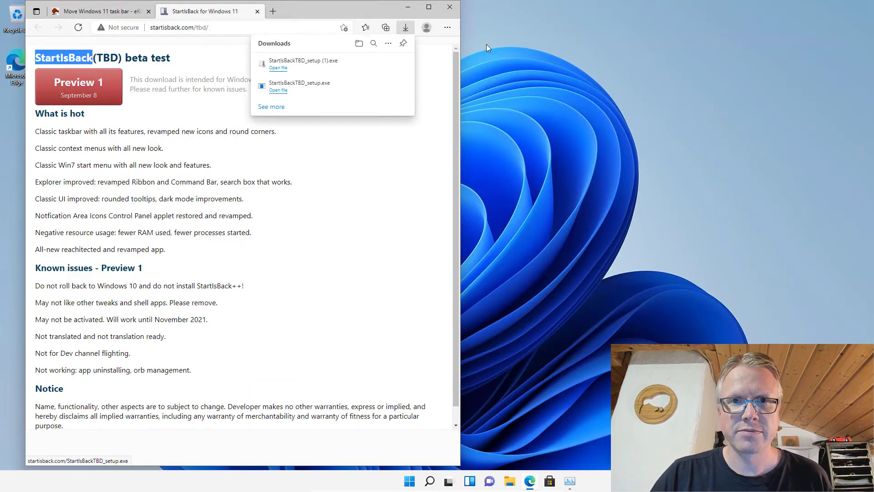
click(276, 68)
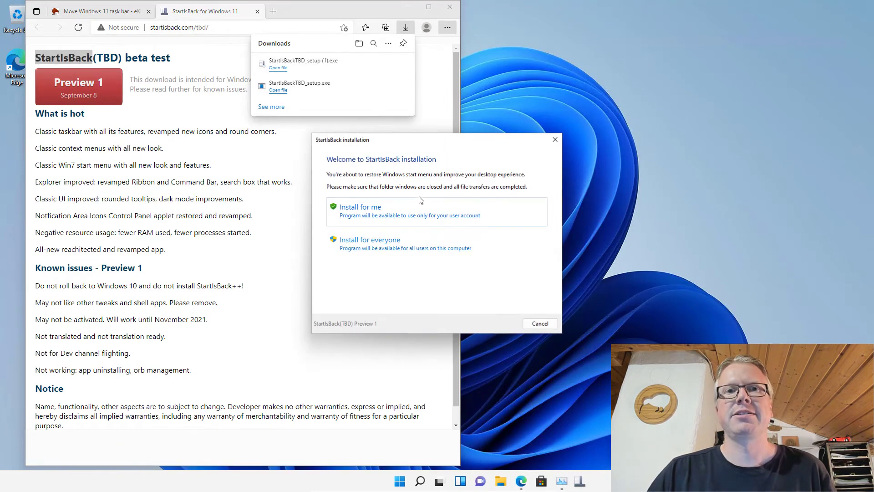
drag(408, 147, 369, 152)
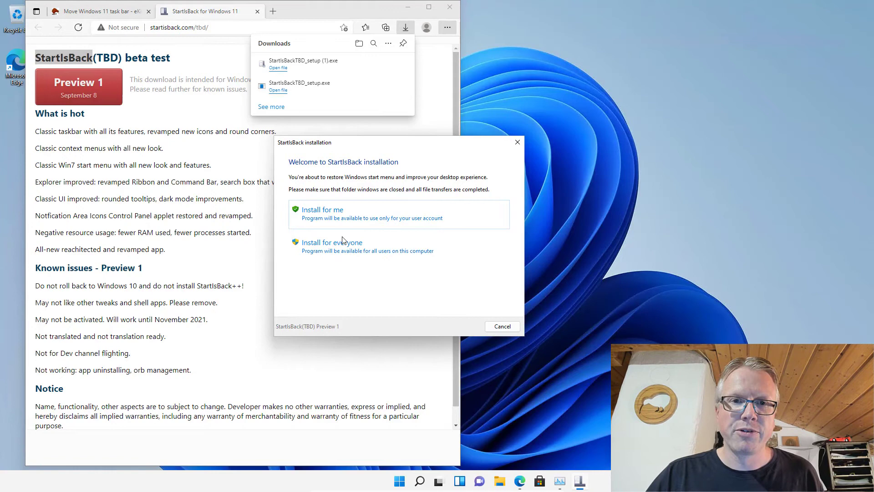
click(346, 220)
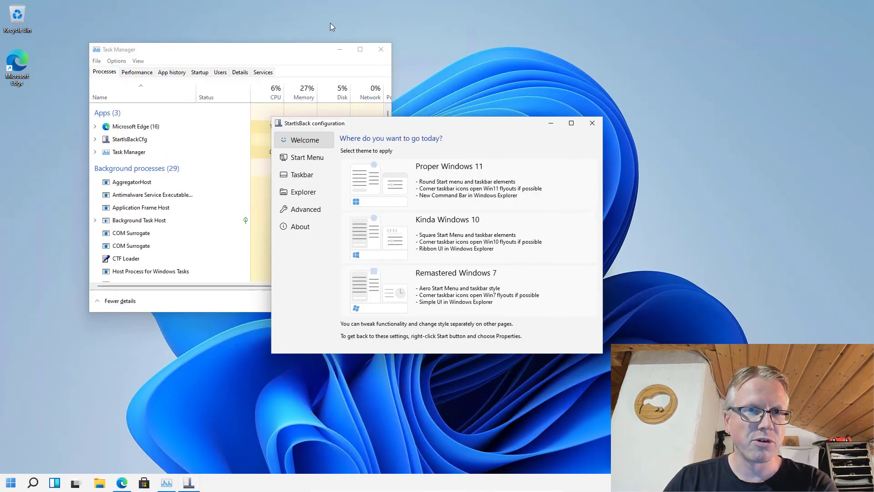
With Task Manager minimized, try the Windows 11 and Windows 10 themes, finishing on Remastered Windows 7
click(344, 51)
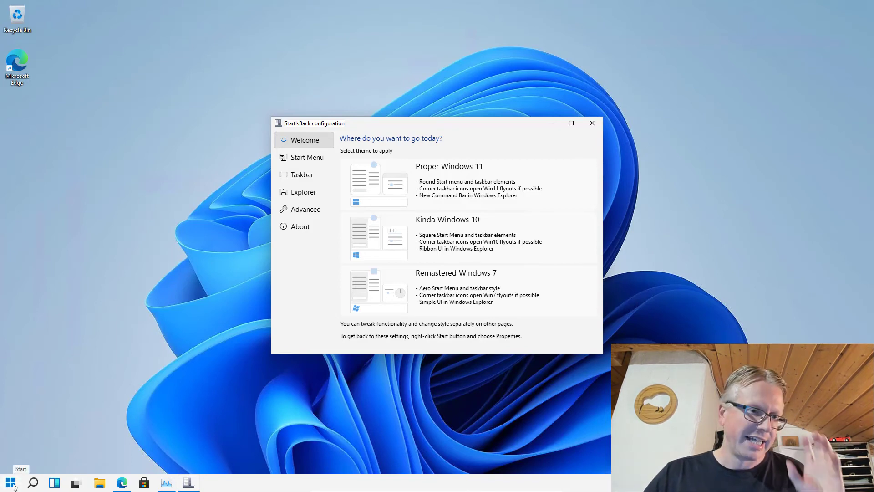
drag(395, 122, 279, 115)
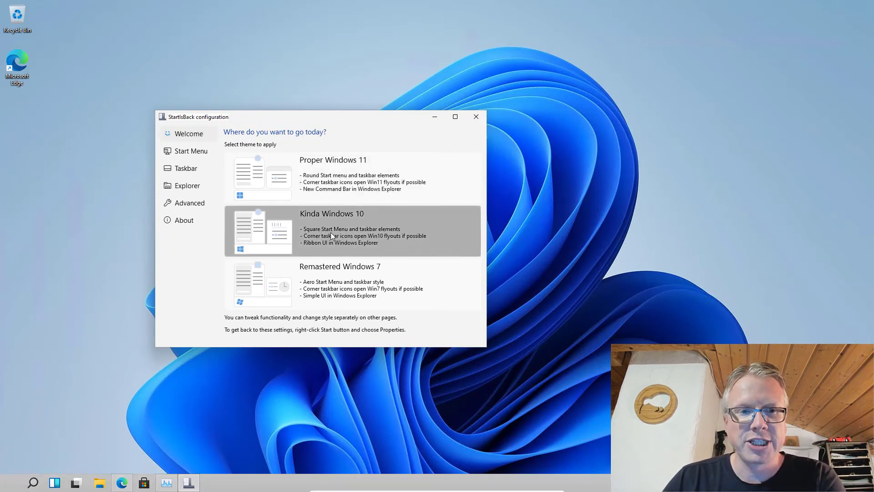
click(337, 282)
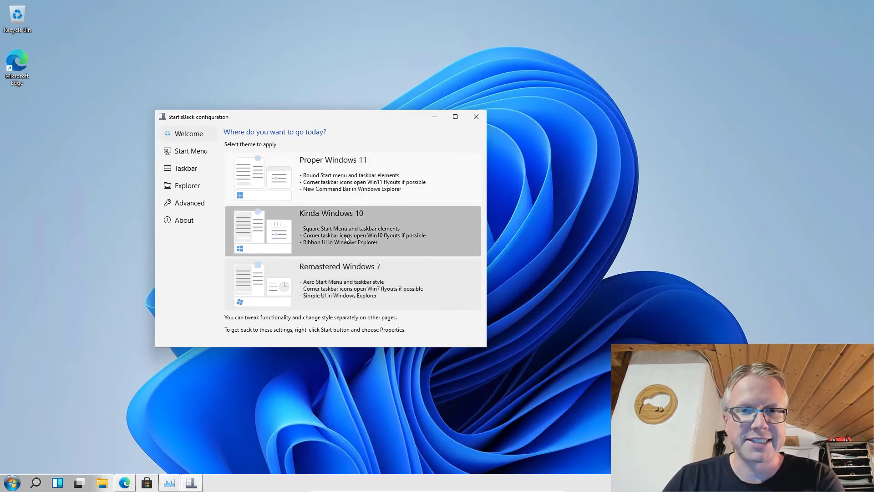
click(343, 182)
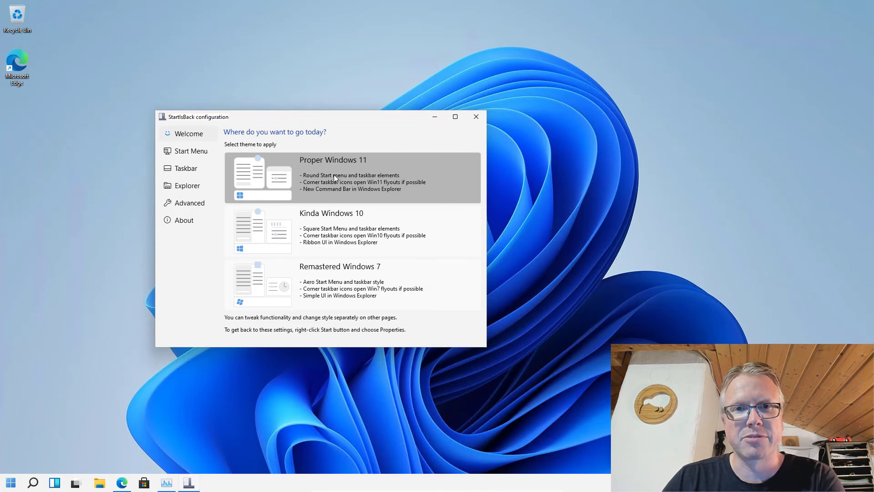
click(354, 223)
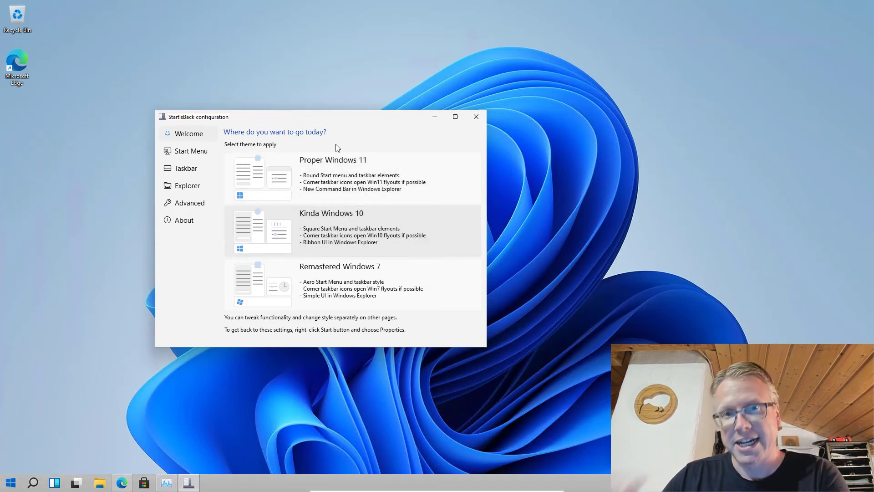
click(360, 287)
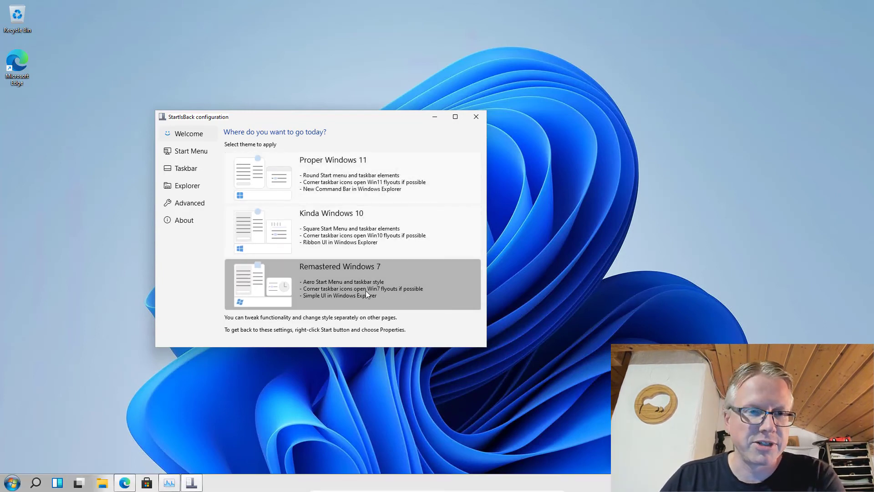
Uncheck Lock the taskbar and dock the taskbar vertically on the left screen edge
right_click(297, 486)
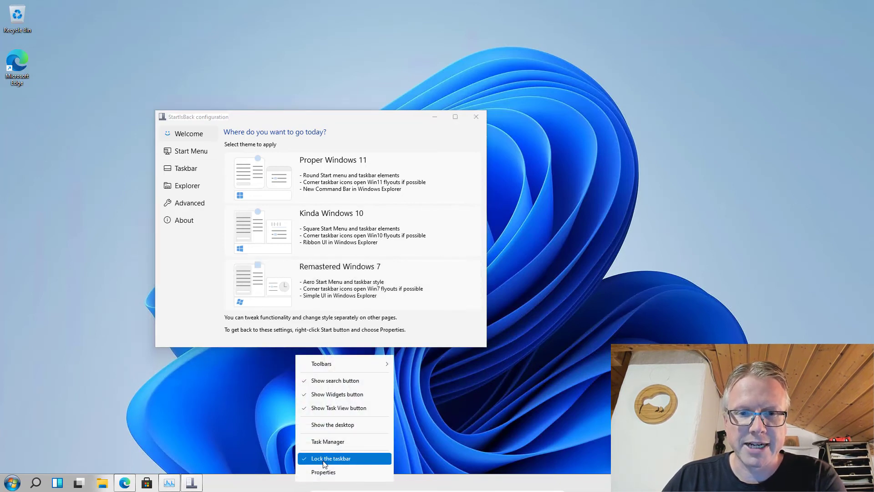
click(326, 460)
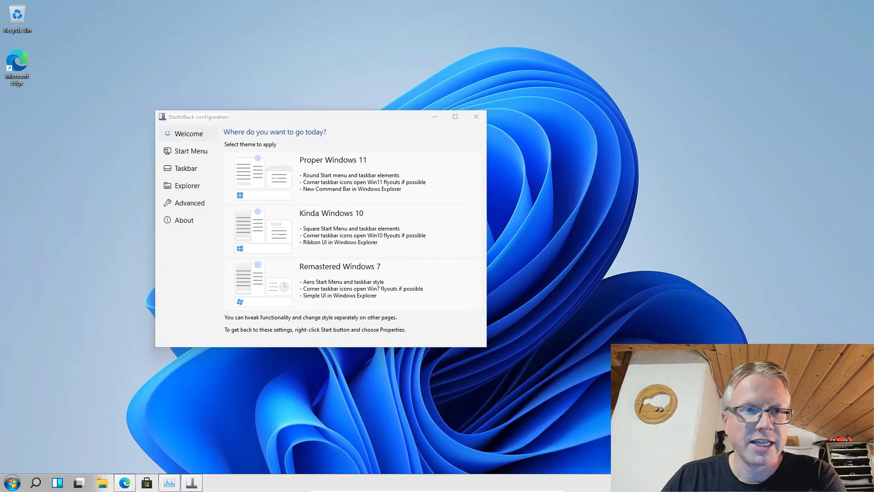
drag(302, 482, 3, 193)
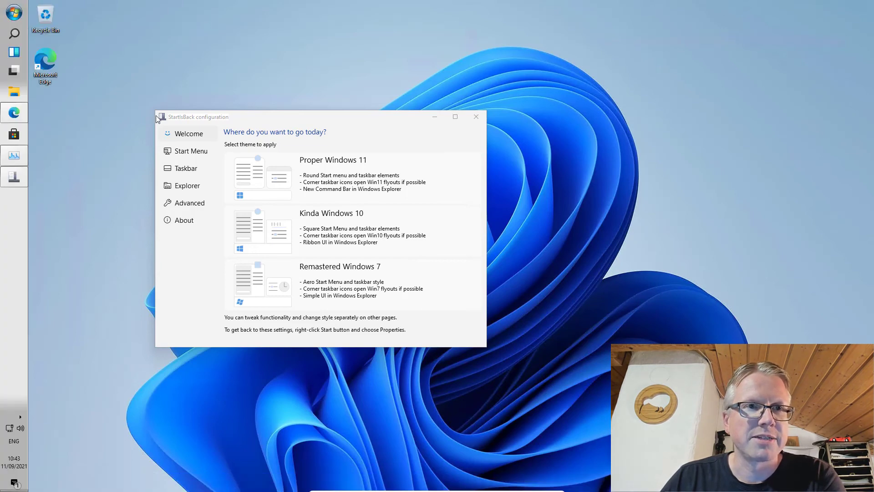
drag(158, 118, 255, 212)
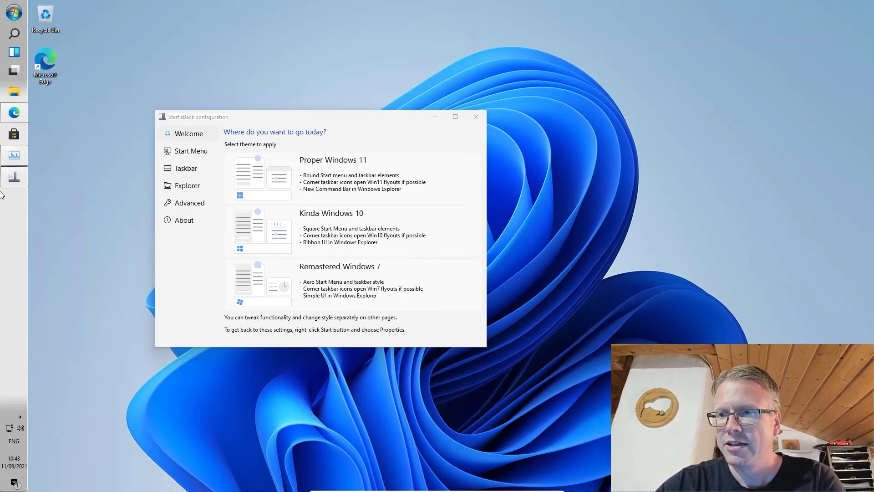
Apply the Proper Windows 11 theme and look over the Taskbar and Start Menu pages
click(279, 176)
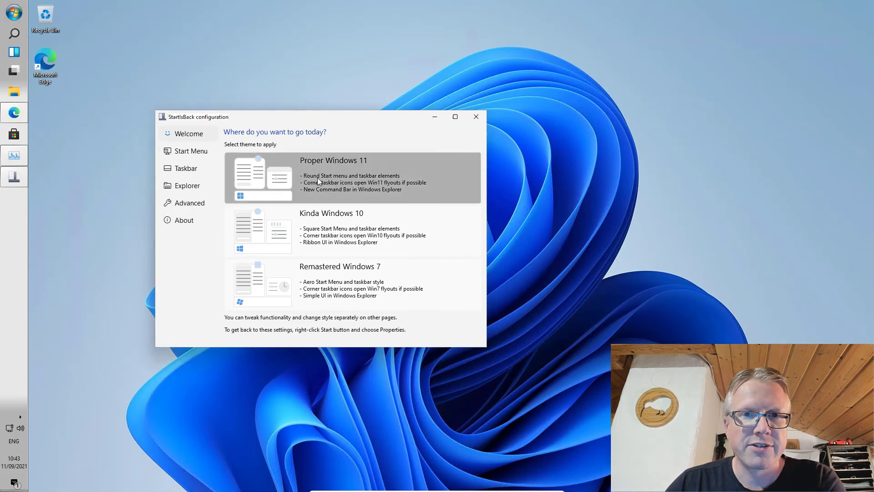
click(186, 168)
click(187, 151)
click(191, 168)
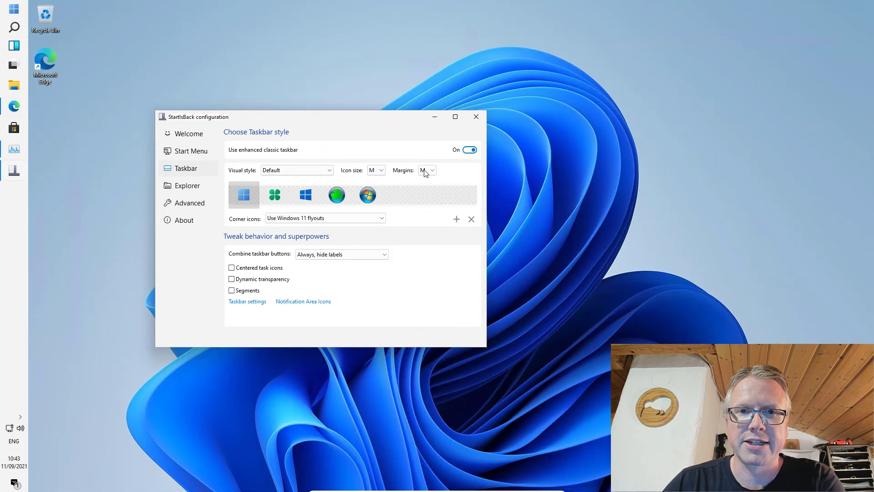
Try taskbar icon size L, revert to M, then view the Explorer and Start Menu pages
click(377, 170)
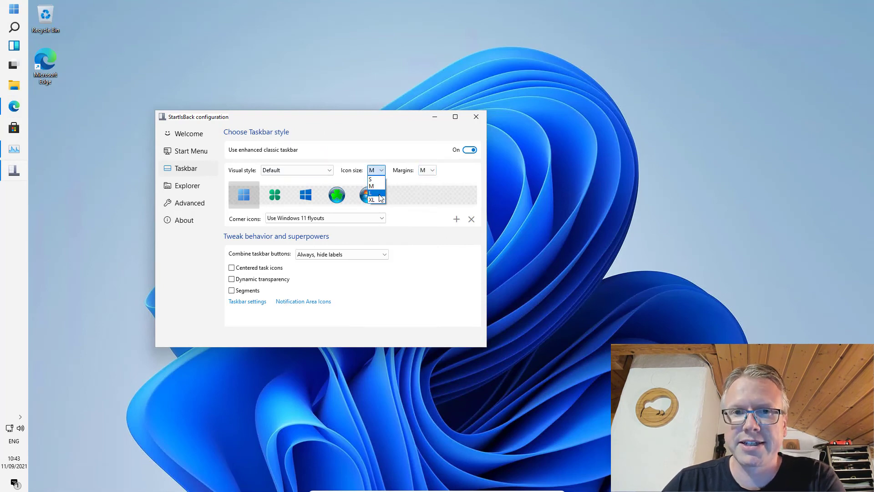
click(379, 193)
click(377, 170)
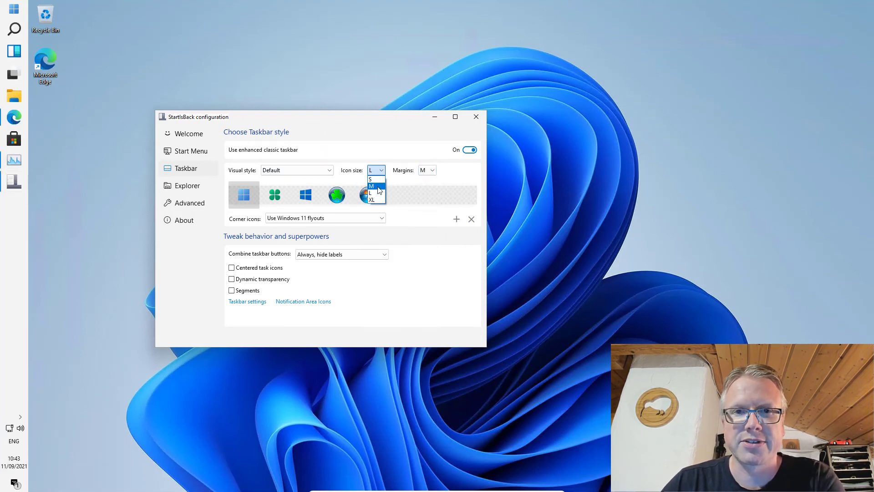
click(378, 186)
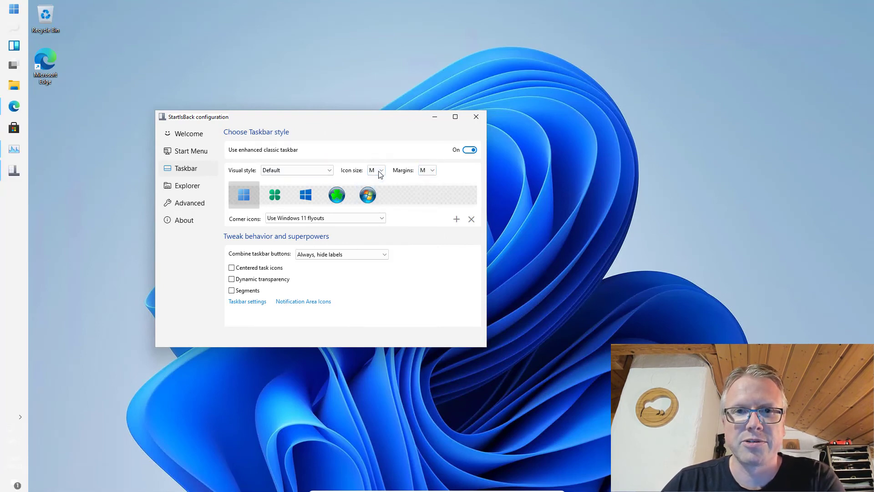
click(189, 189)
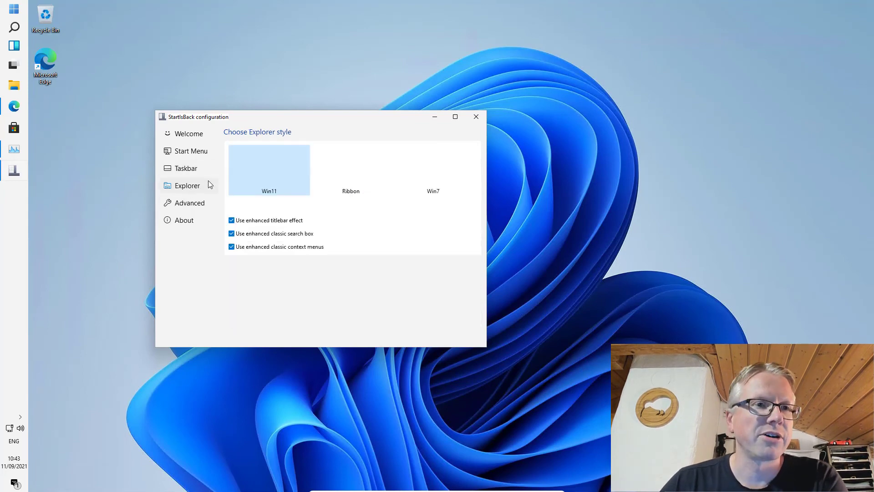
click(169, 155)
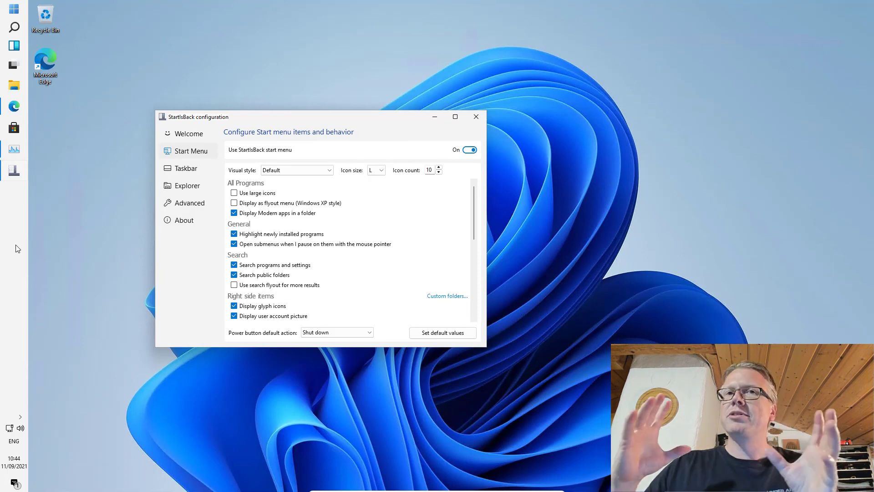